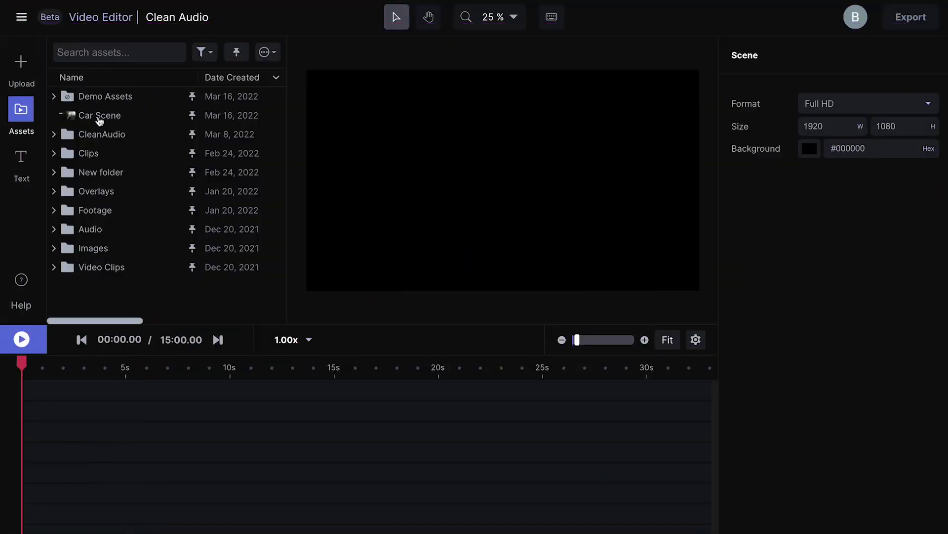
- Drop the Car Scene asset onto the timeline, show its audio waveform, and play it
left_click_drag(99, 115, 503, 179)
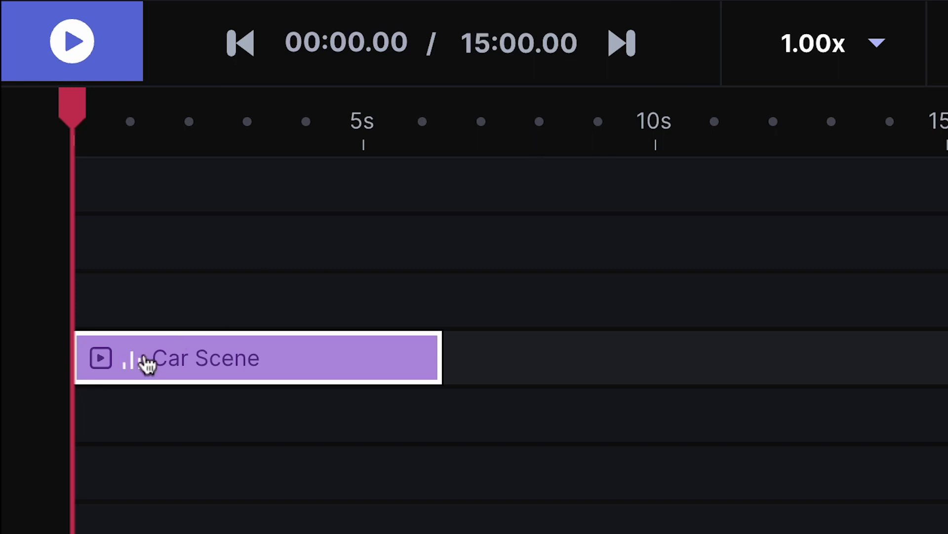
left_click(141, 360)
key("space")
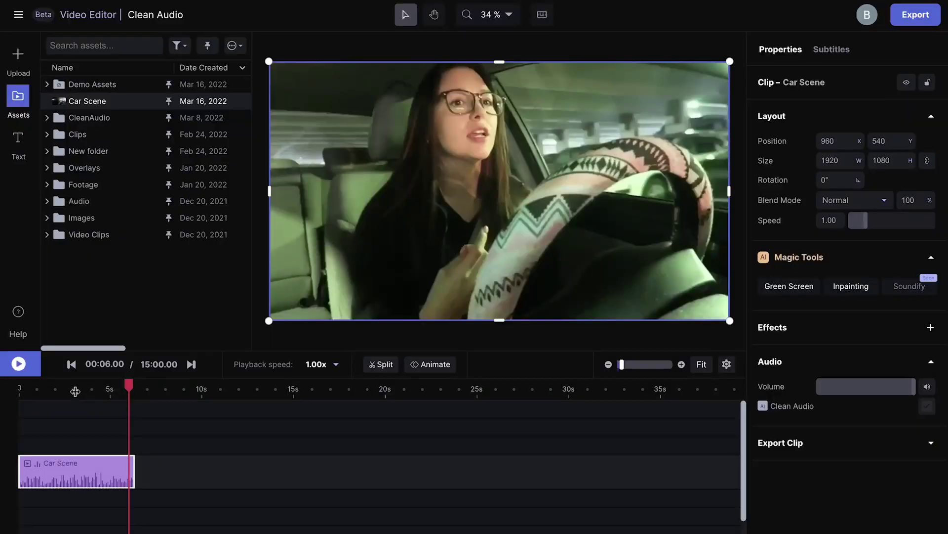
- Rewind the Car Scene clip to the start and enable its Clean Audio option
left_click(20, 389)
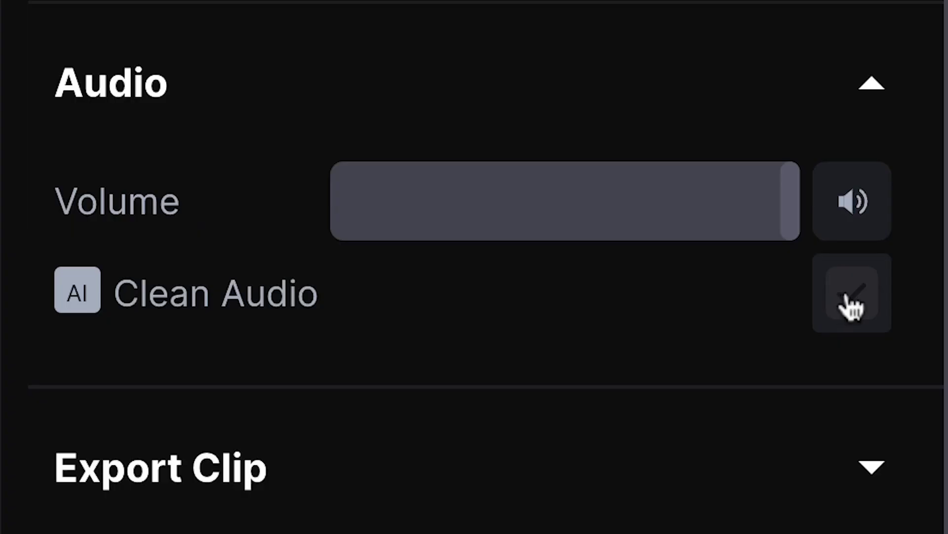
left_click(845, 300)
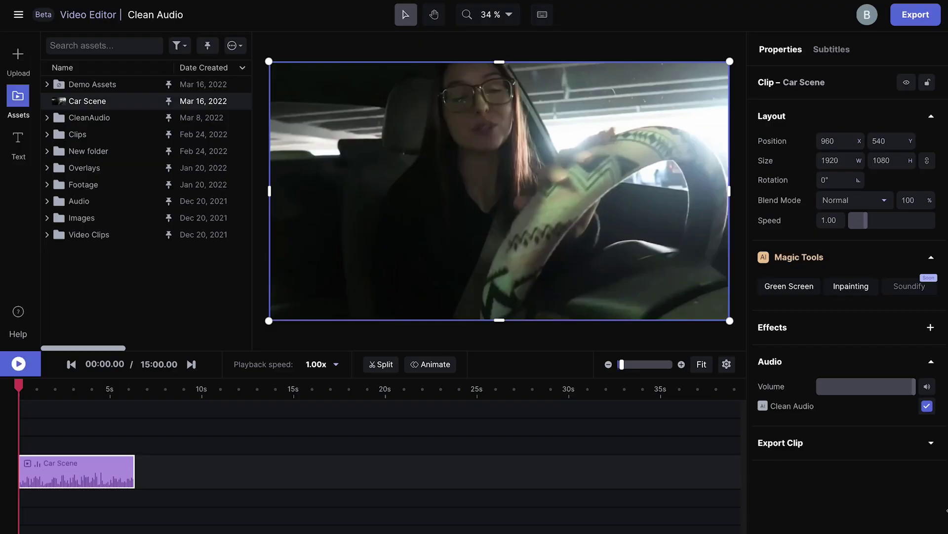
key("space")
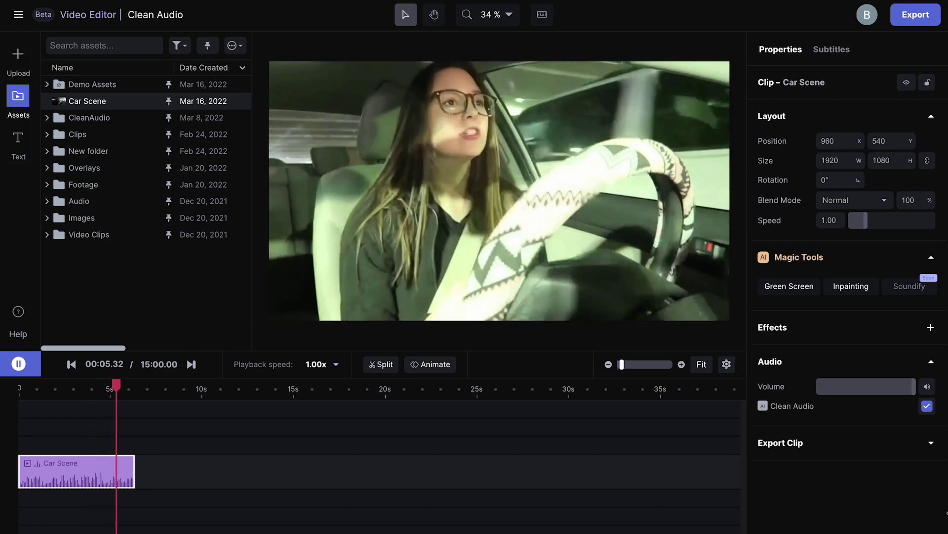
key("space")
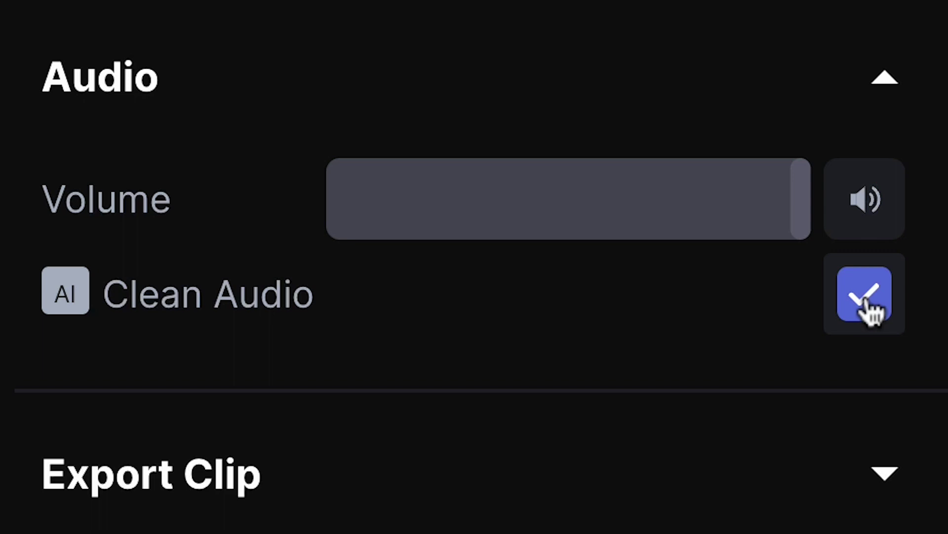
left_click(866, 296)
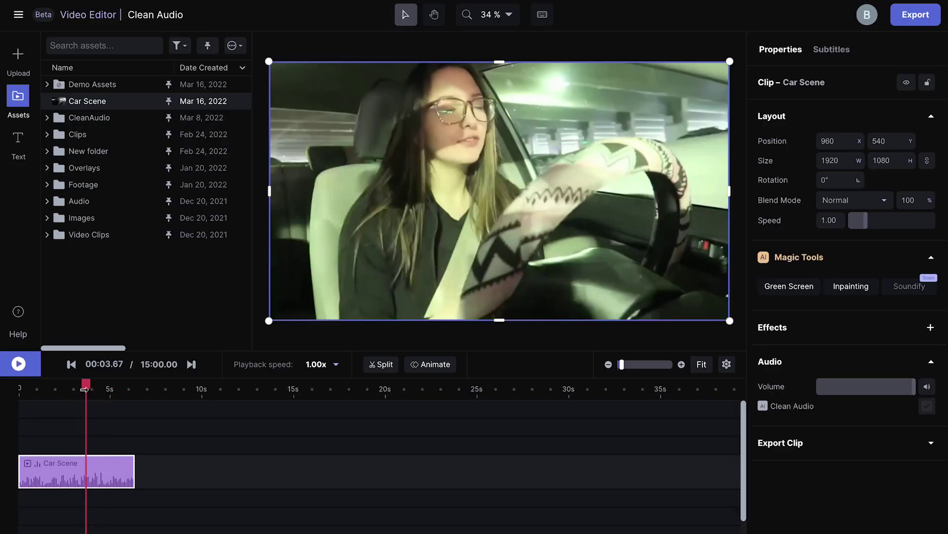
key("space")
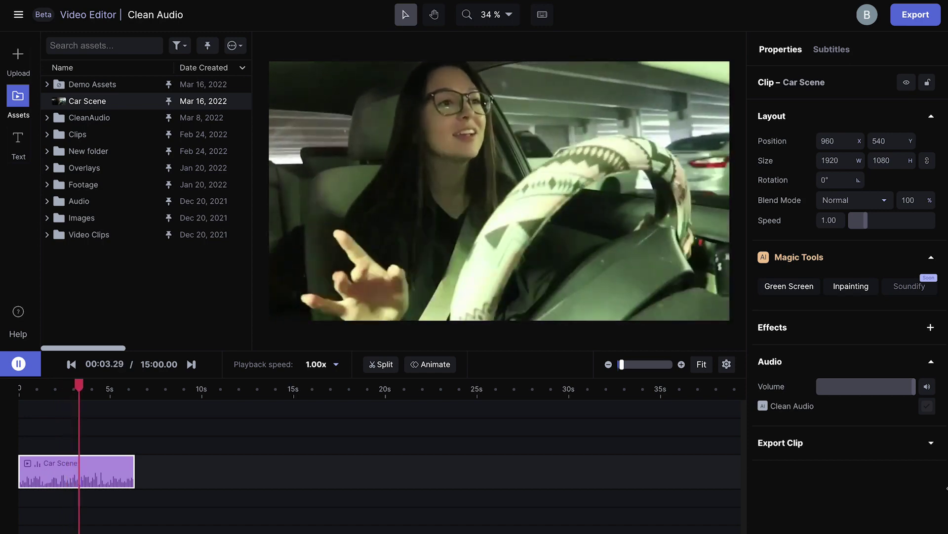
left_click(928, 405)
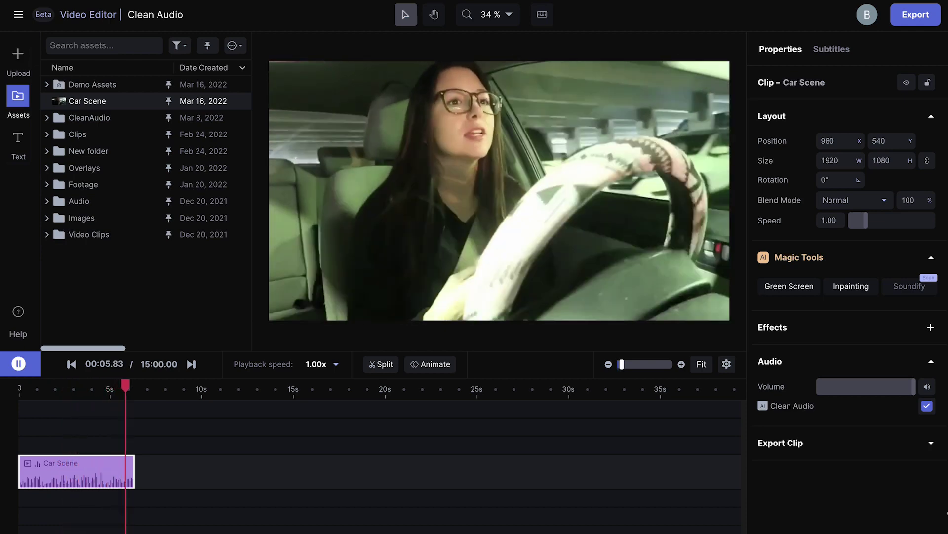
- Stop Car Scene playback and open the support chat panel on the assets page
key("space")
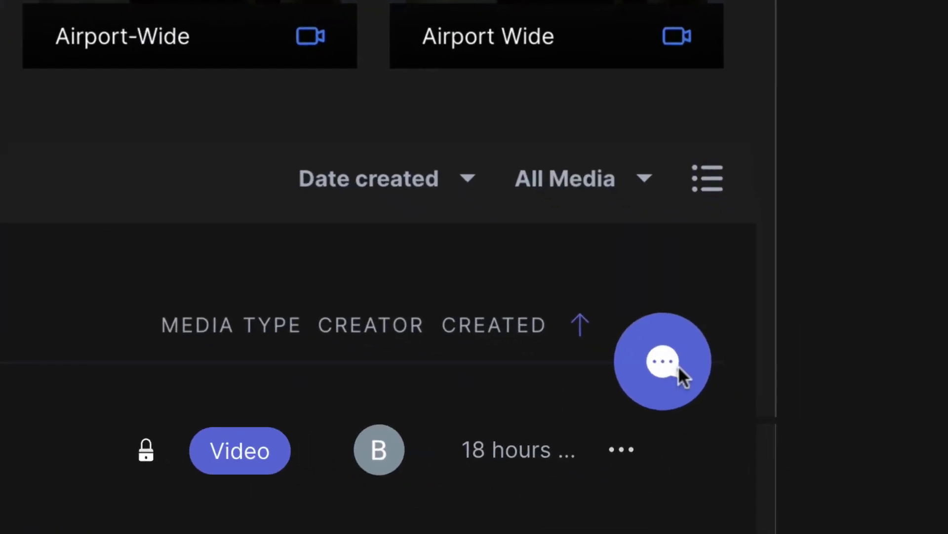
left_click(663, 361)
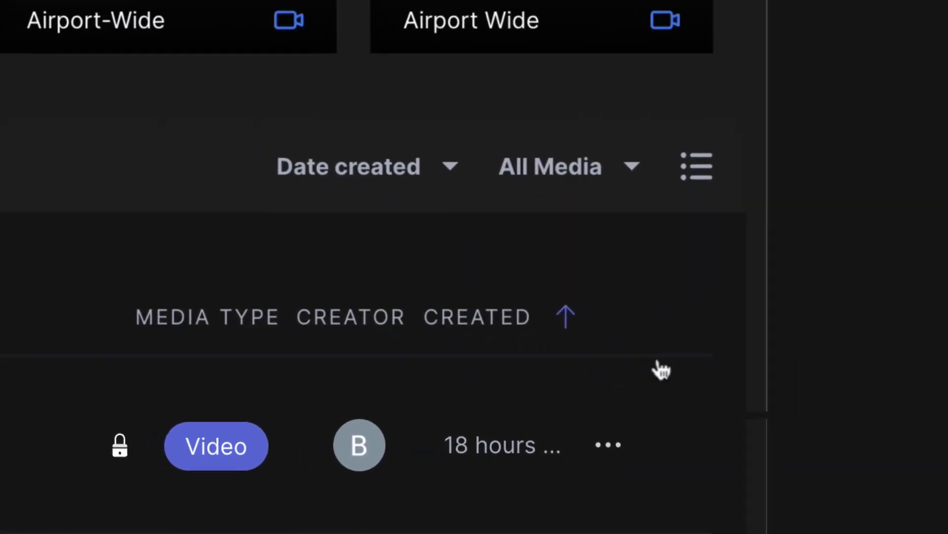